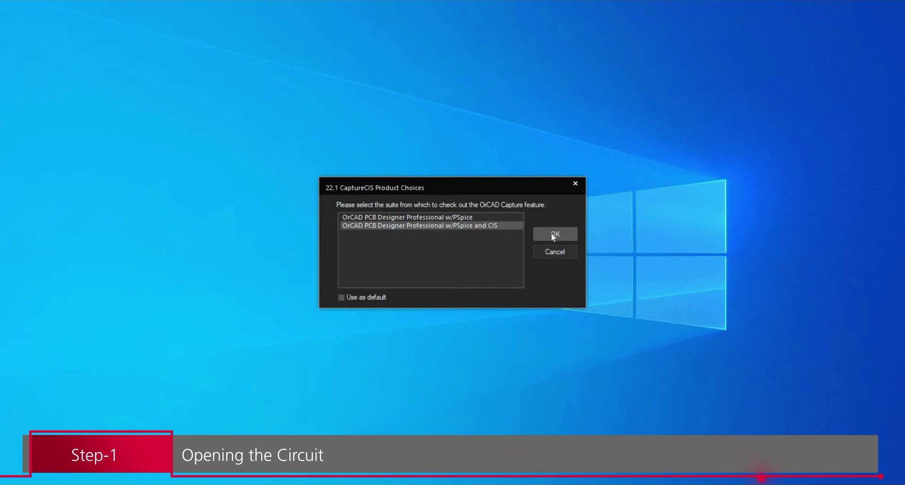
# Launch the OrCAD Capture CIS suite and start opening an existing project.
pyautogui.click(551, 232)
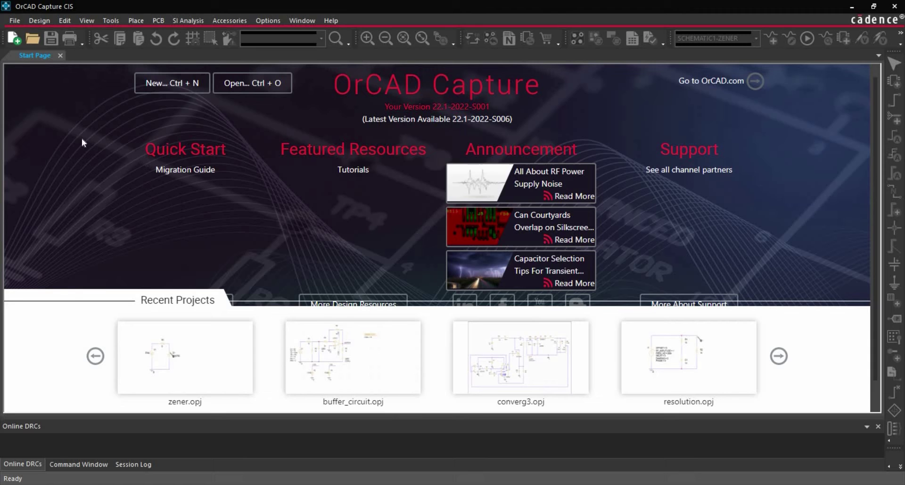
pyautogui.click(15, 20)
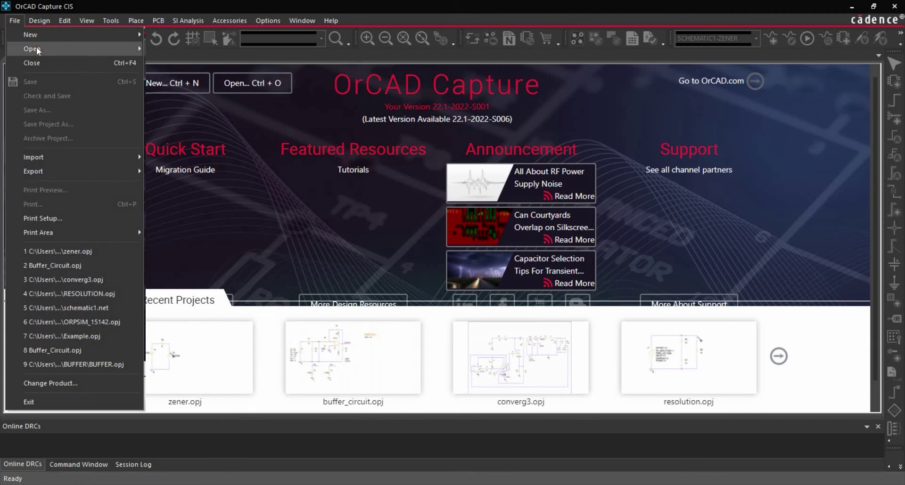
pyautogui.moveTo(37, 48)
pyautogui.click(197, 60)
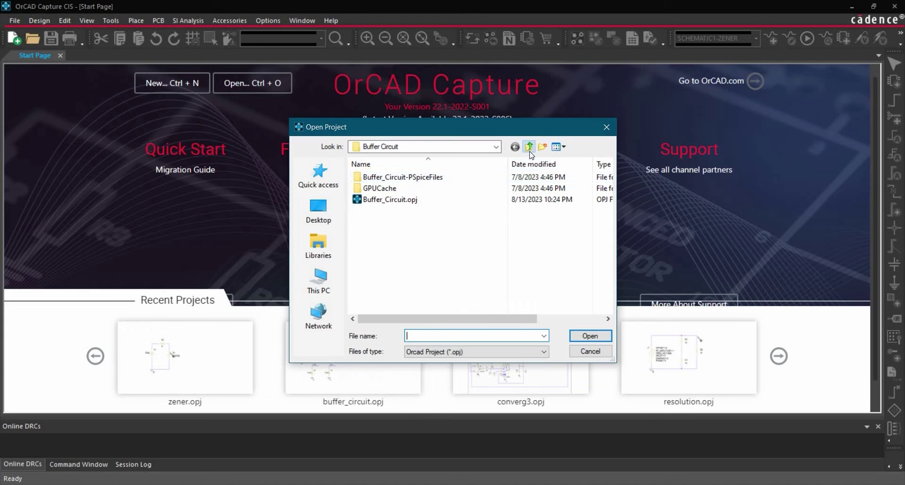
# Browse to Part-13 > Buffer Circuit and open Buffer_Circuit.opj.
pyautogui.click(528, 147)
pyautogui.click(529, 147)
pyautogui.scroll(-1, 401, 270)
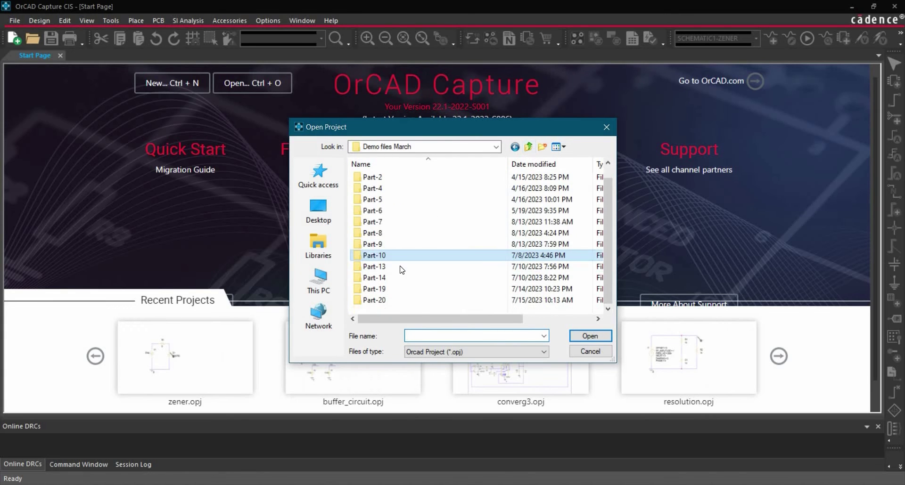
pyautogui.doubleClick(401, 267)
pyautogui.click(397, 182)
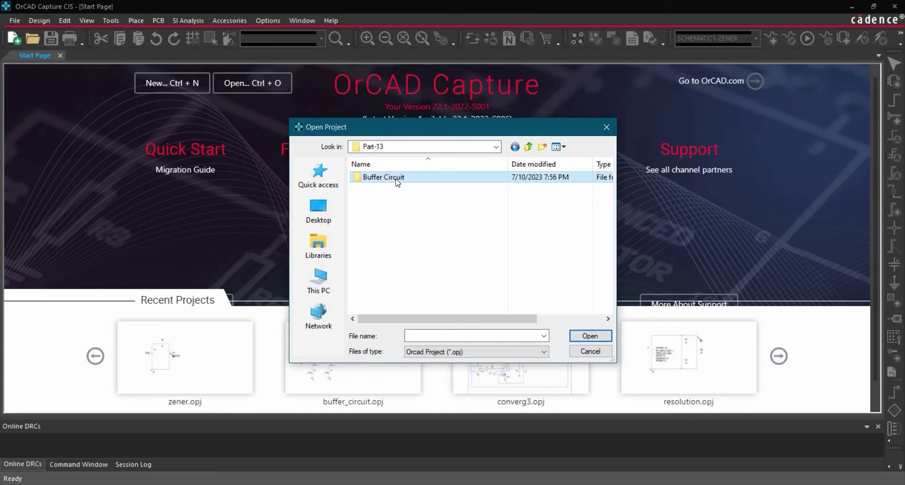
pyautogui.doubleClick(433, 182)
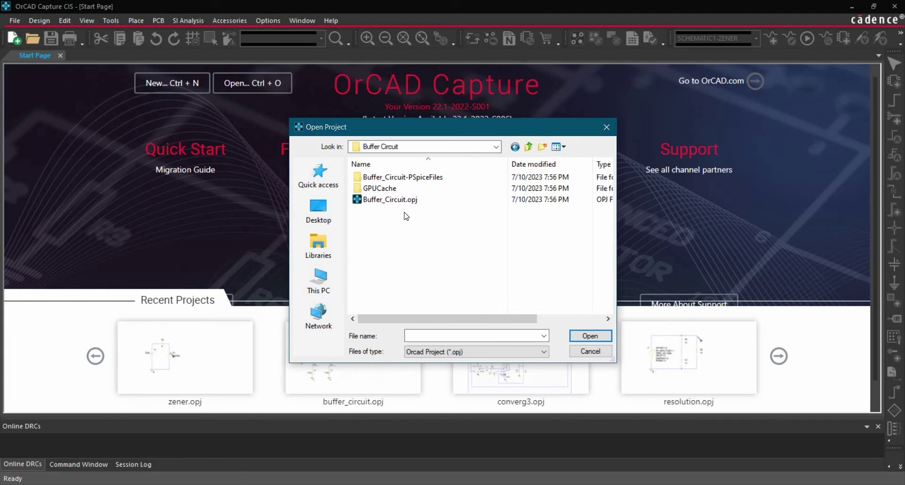
pyautogui.click(396, 201)
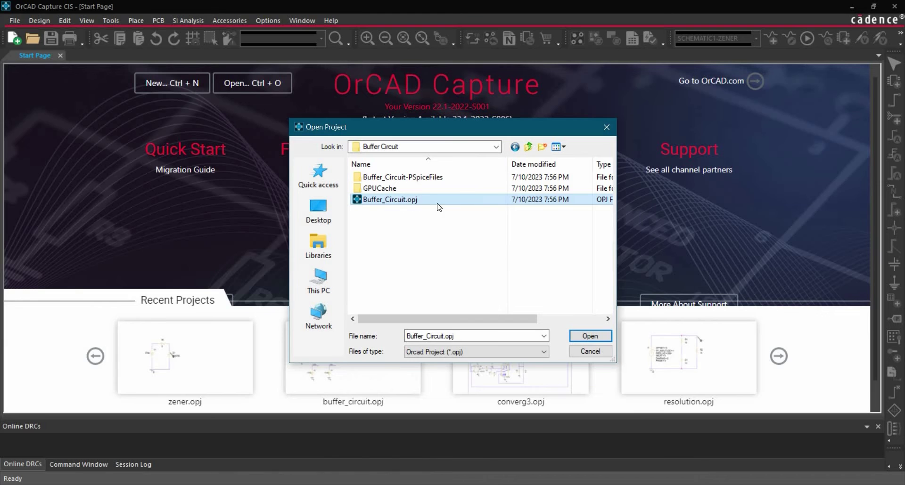
pyautogui.click(584, 337)
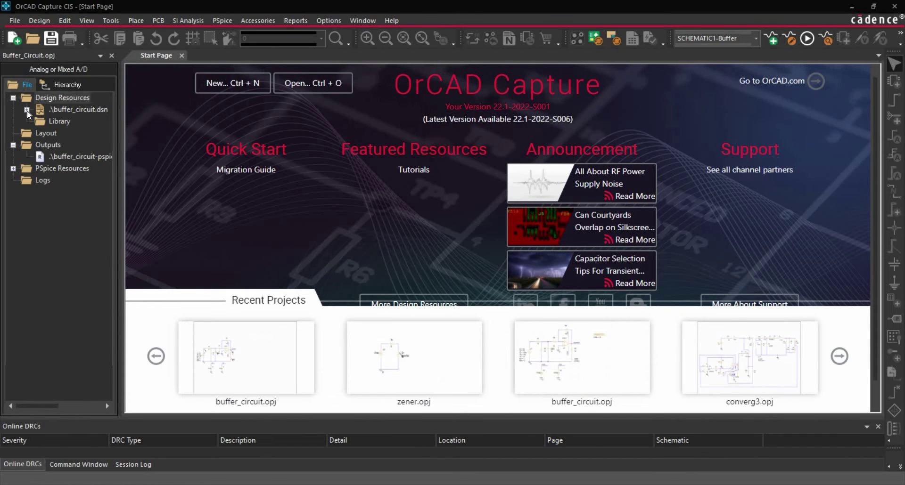
# Open the Buffer_Ckt page under buffer_circuit.dsn and zoom in on the buffer circuit.
pyautogui.click(27, 110)
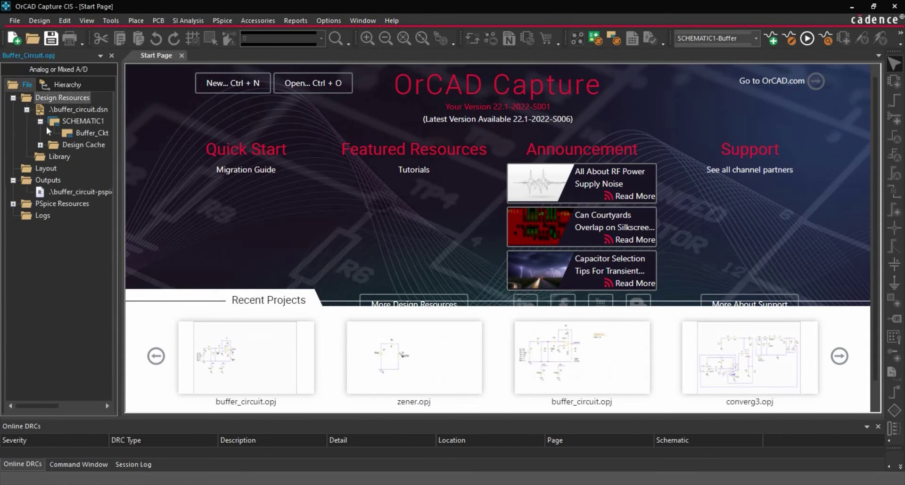
pyautogui.doubleClick(82, 132)
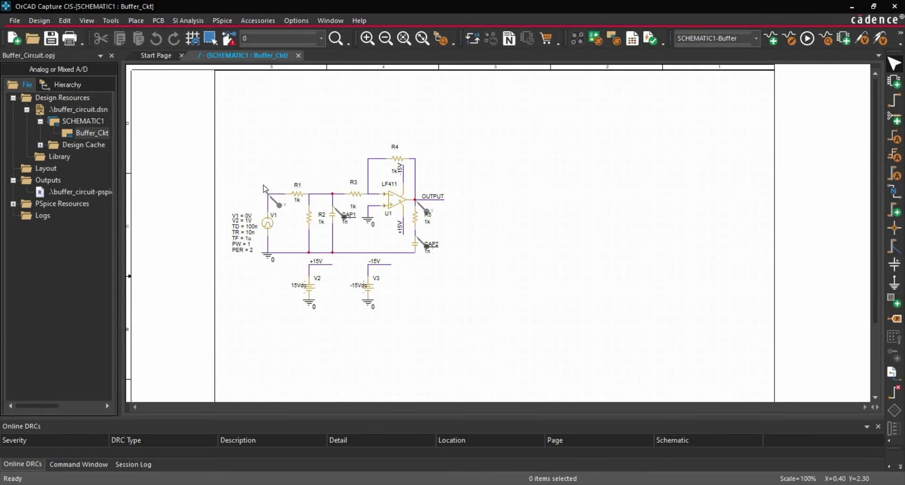
pyautogui.click(400, 41)
pyautogui.moveTo(221, 135); pyautogui.dragTo(481, 343)
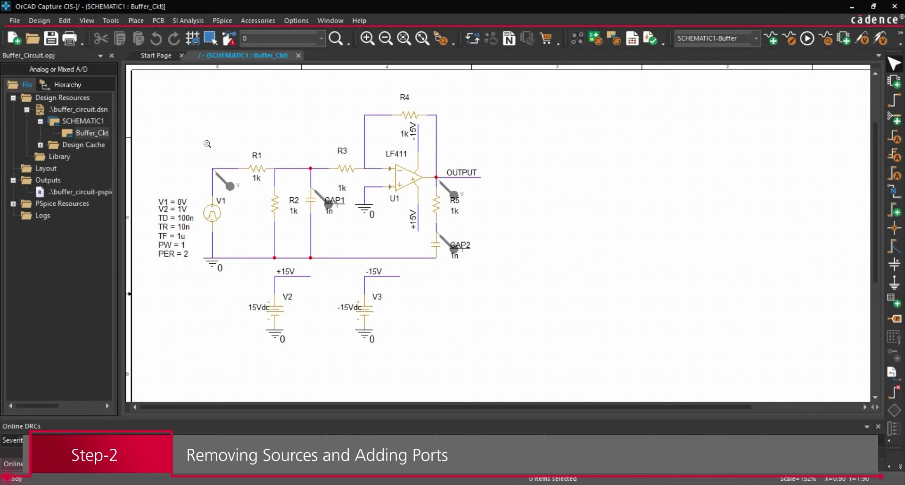
# Delete the V1 pulse source and its two connecting wires.
pyautogui.click(212, 215)
pyautogui.press('Delete')
pyautogui.click(212, 188)
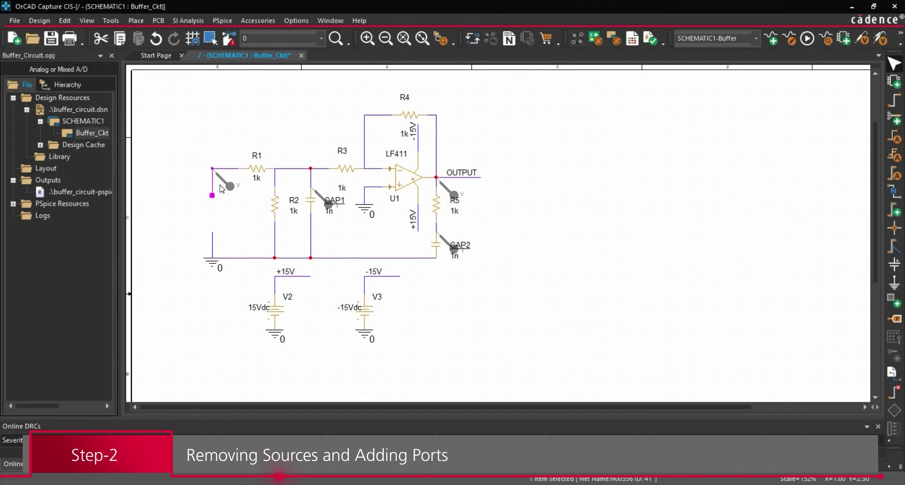
pyautogui.press('Delete')
pyautogui.click(212, 245)
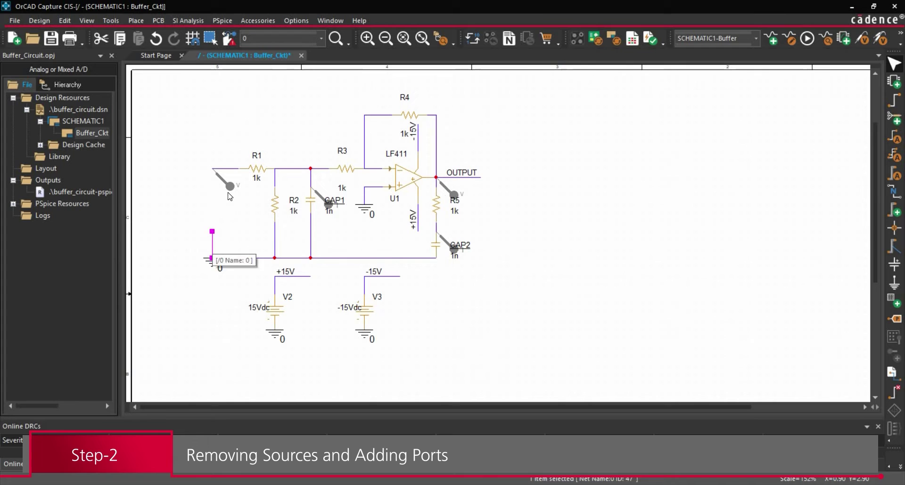
pyautogui.press('Delete')
# Delete the voltage probes at R1, CAP1 and the op-amp output.
pyautogui.click(225, 181)
pyautogui.press('Delete')
pyautogui.click(324, 200)
pyautogui.press('Delete')
pyautogui.click(453, 194)
pyautogui.press('Delete')
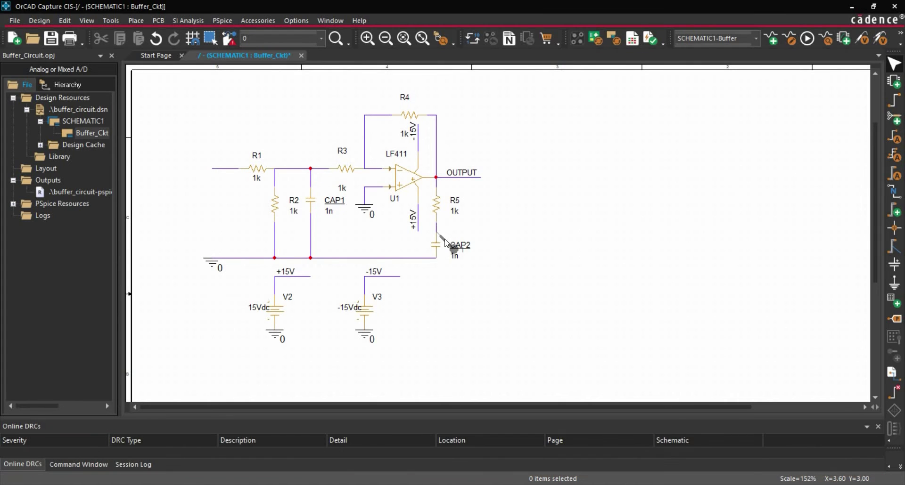
pyautogui.click(453, 249)
# Delete resistor R5, capacitor CAP2 and the bottom wire right of CAP1.
pyautogui.press('Delete')
pyautogui.click(443, 217)
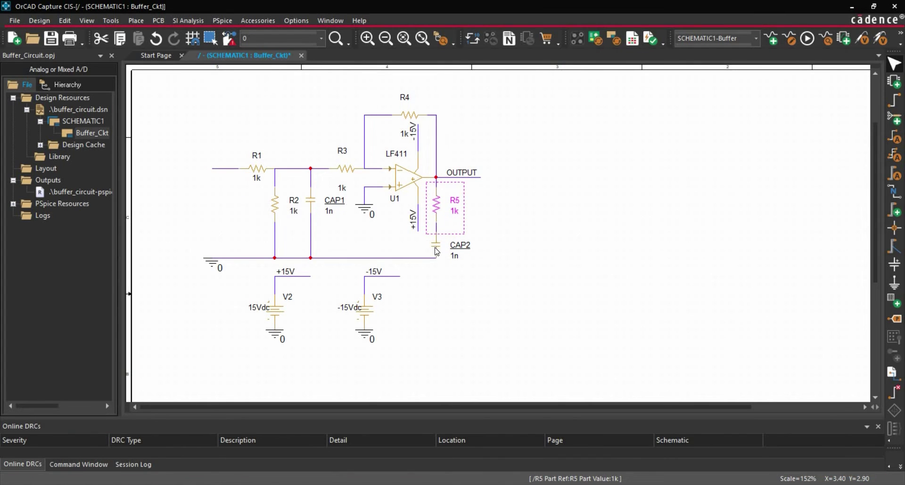
pyautogui.press('Delete')
pyautogui.click(438, 245)
pyautogui.press('Delete')
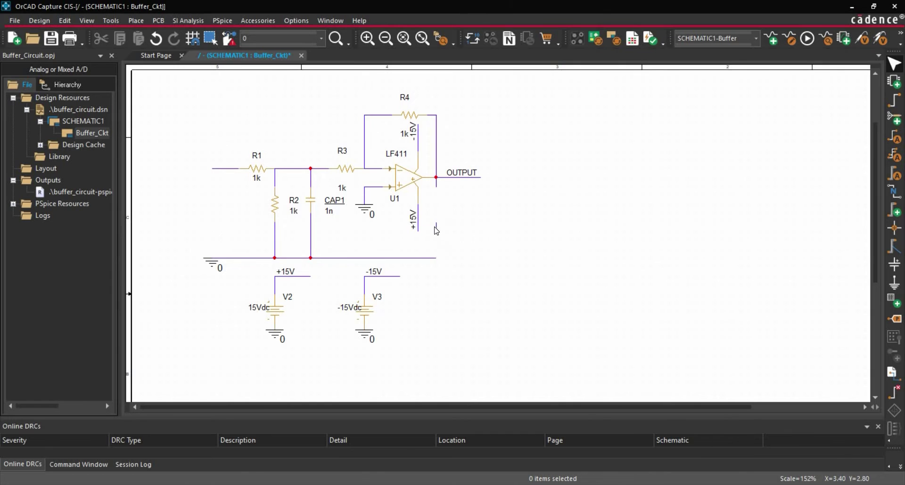
pyautogui.click(436, 258)
pyautogui.press('Delete')
# Delete the +15V and -15V symbols, the V2/V3 supply circuits and the OUTPUT label.
pyautogui.click(416, 225)
pyautogui.press('Delete')
pyautogui.click(414, 131)
pyautogui.press('Delete')
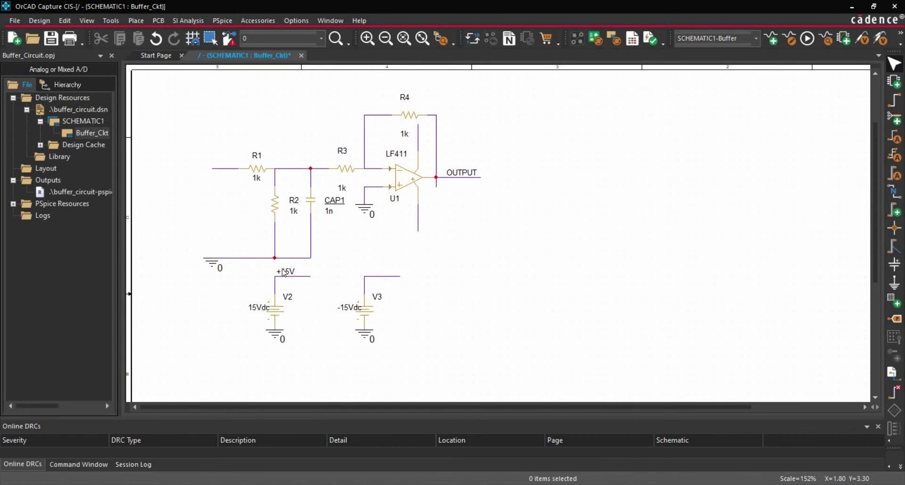
pyautogui.moveTo(295, 276); pyautogui.dragTo(465, 259)
pyautogui.press('Delete')
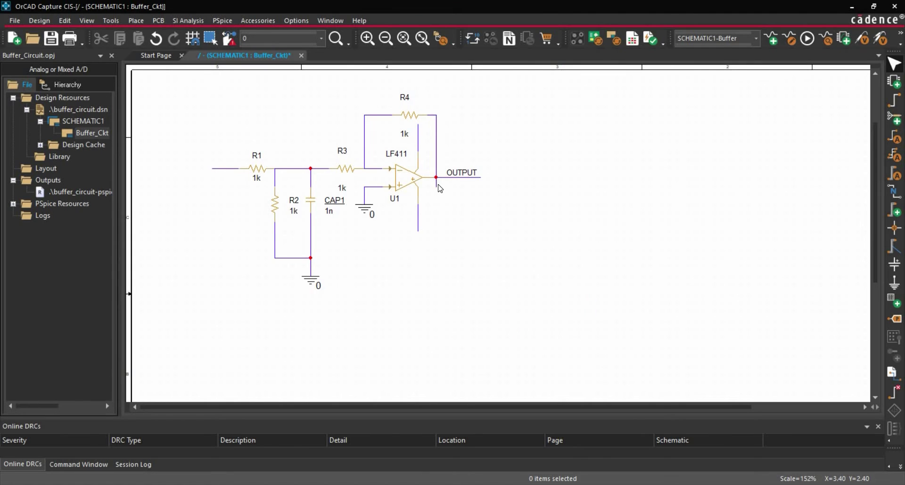
pyautogui.click(460, 174)
pyautogui.press('Delete')
# Choose the PORTLEFT-L hierarchical port symbol and rotate it to point right.
pyautogui.click(894, 319)
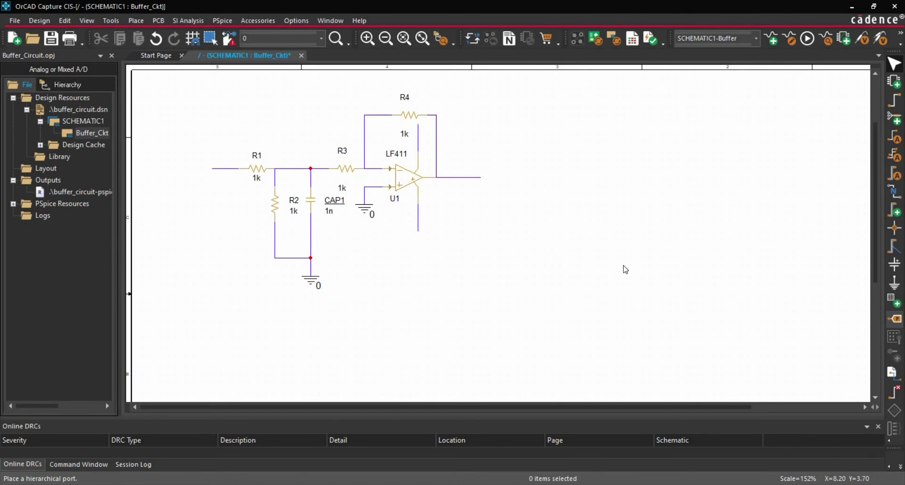
pyautogui.moveTo(537, 145); pyautogui.dragTo(601, 141)
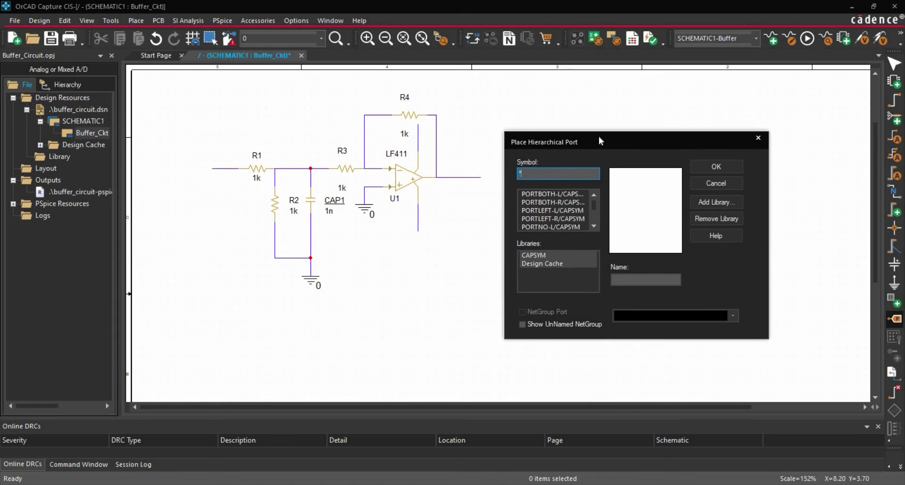
pyautogui.click(557, 211)
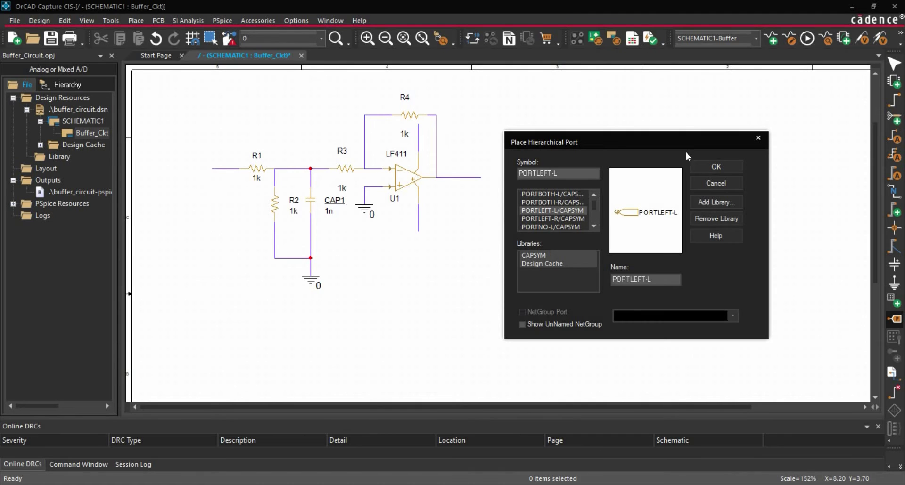
pyautogui.click(709, 168)
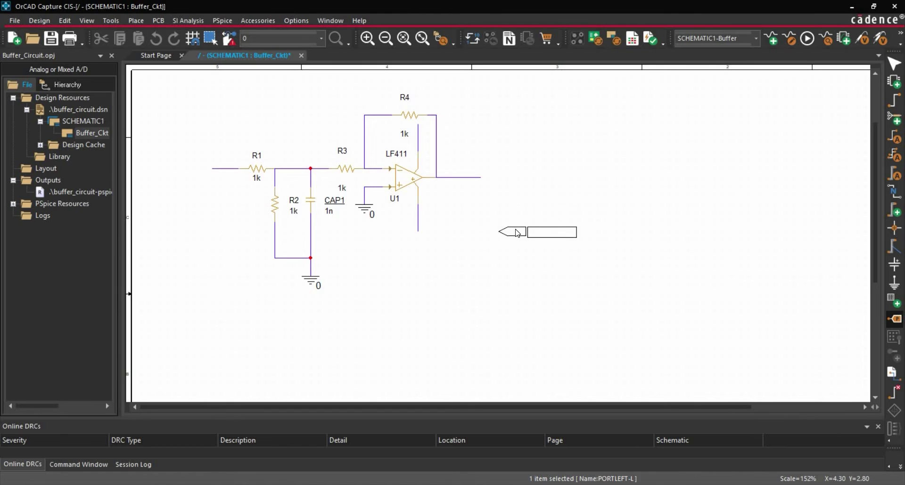
pyautogui.press('r')
pyautogui.press('r')
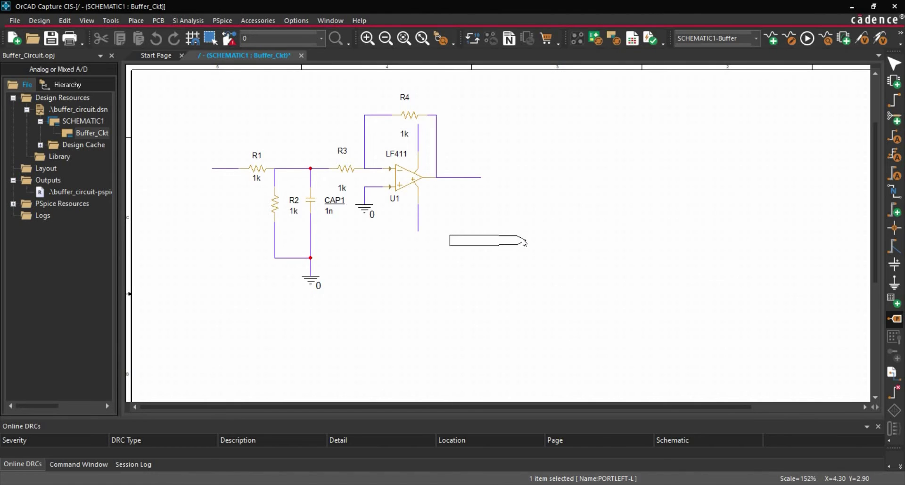
# Place ports at R1's input wire, U1's lower pin and U1's upper pin by R4.
pyautogui.click(526, 241)
pyautogui.click(203, 180)
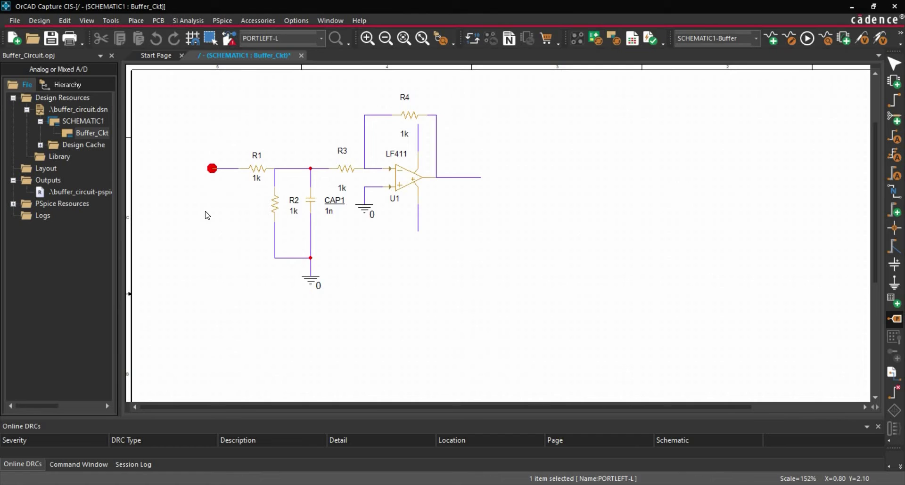
pyautogui.click(417, 232)
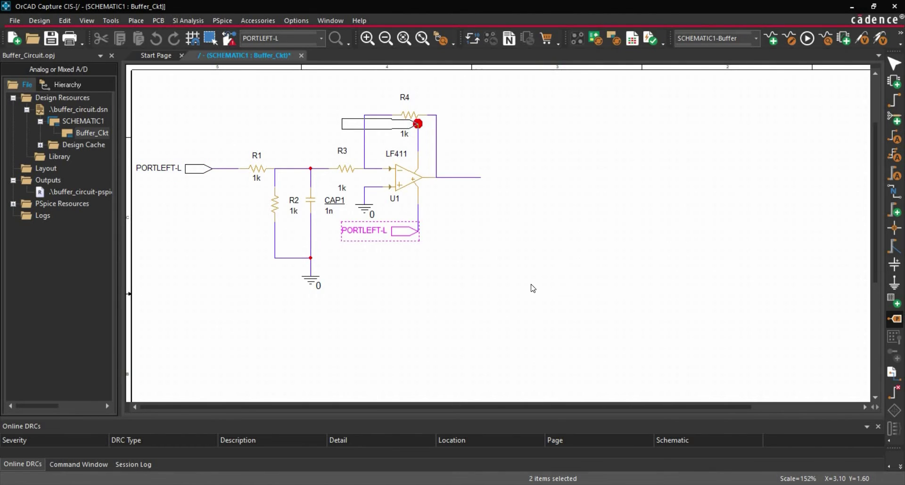
pyautogui.click(417, 123)
pyautogui.rightClick(550, 208)
pyautogui.click(585, 215)
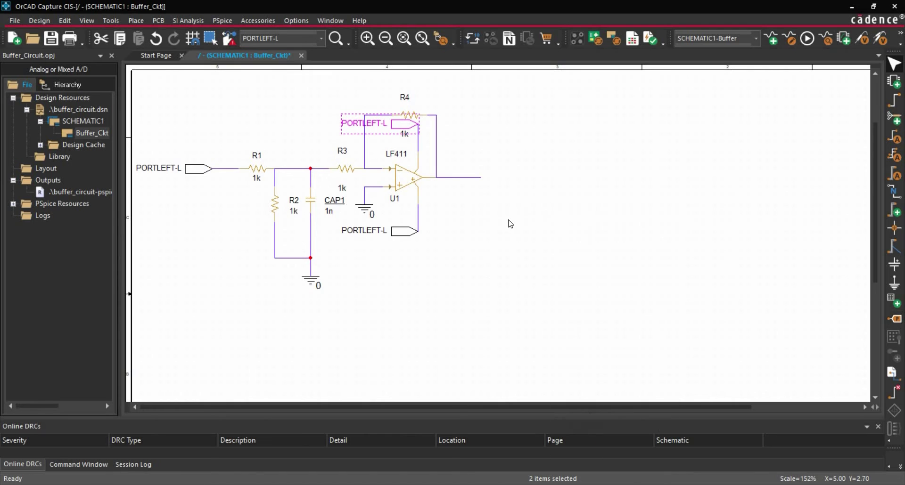
pyautogui.click(510, 223)
# Rename the left input port to INPUT.
pyautogui.doubleClick(199, 169)
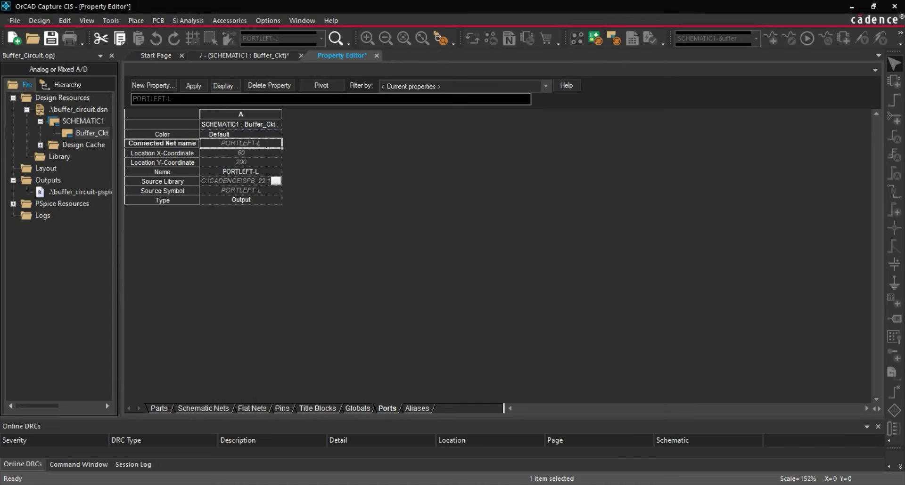
pyautogui.hotkey('ctrl', 'a')
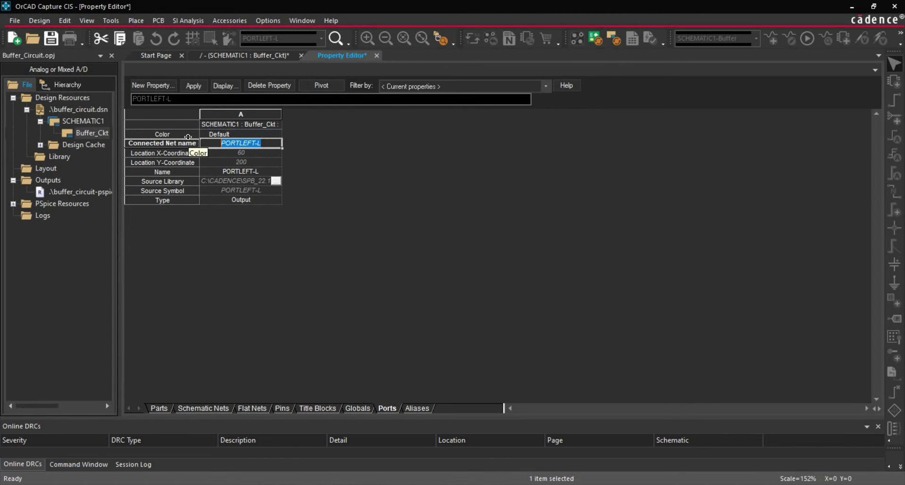
pyautogui.hotkey('ctrl', 'F4')
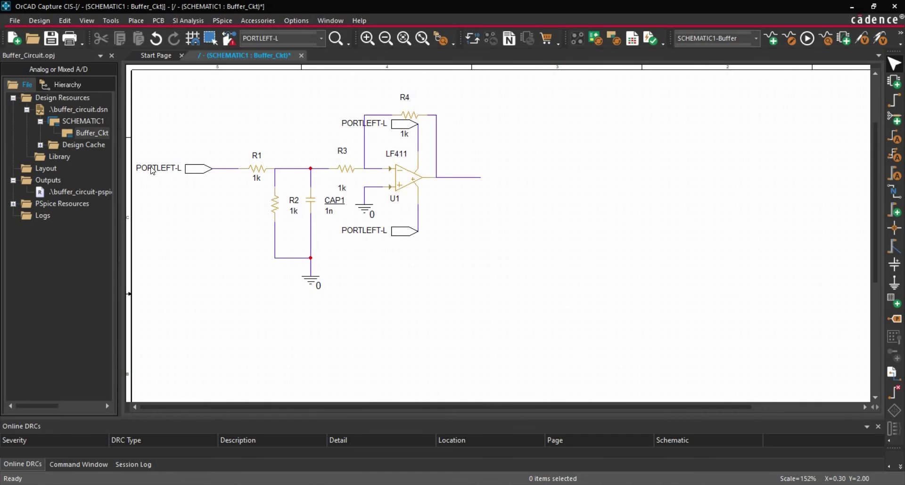
pyautogui.doubleClick(152, 169)
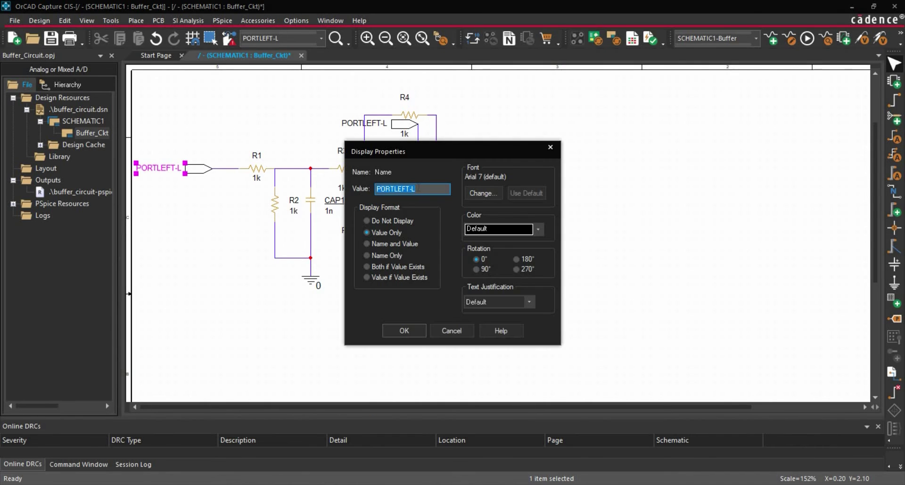
pyautogui.press('BackSpace')
pyautogui.write('INPUT')
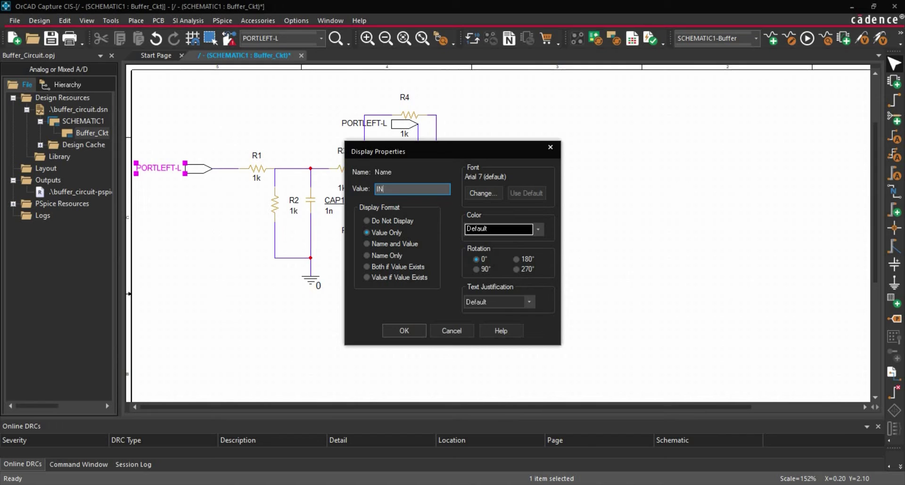
pyautogui.click(403, 331)
# Rename the top port to VSS.
pyautogui.doubleClick(364, 123)
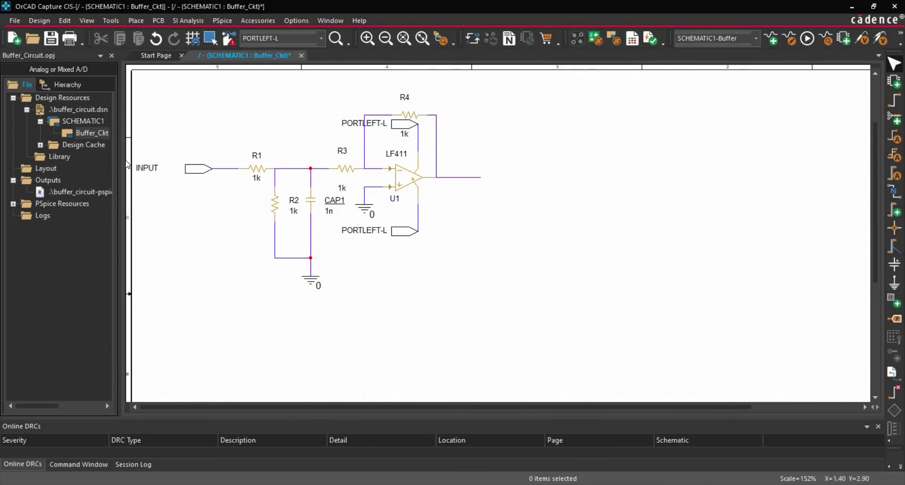
pyautogui.write('VSS')
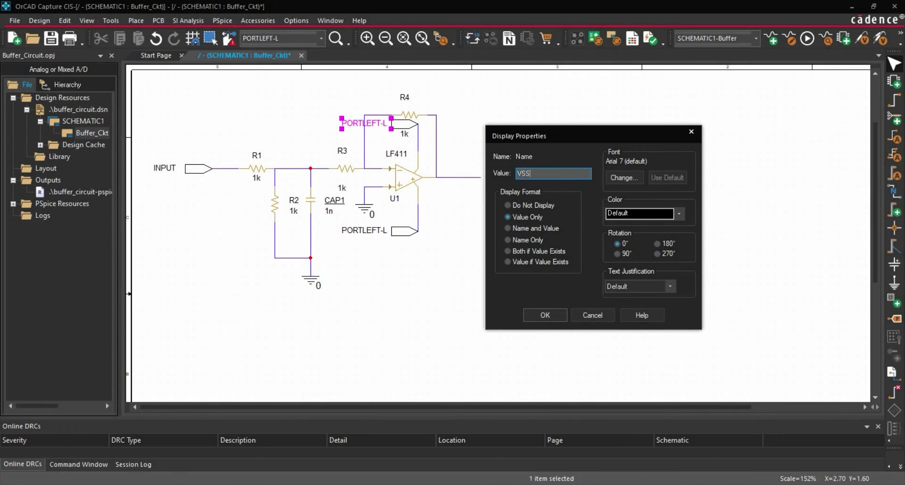
pyautogui.press('Return')
pyautogui.doubleClick(364, 230)
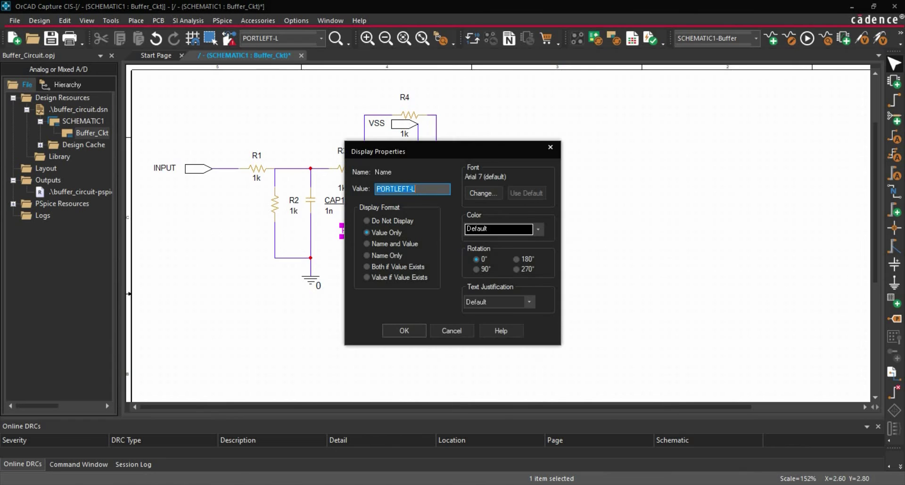
# Name the bottom port VCC and place a PORTLEFT-R port on the op-amp output wire.
pyautogui.write('VCC')
pyautogui.click(404, 330)
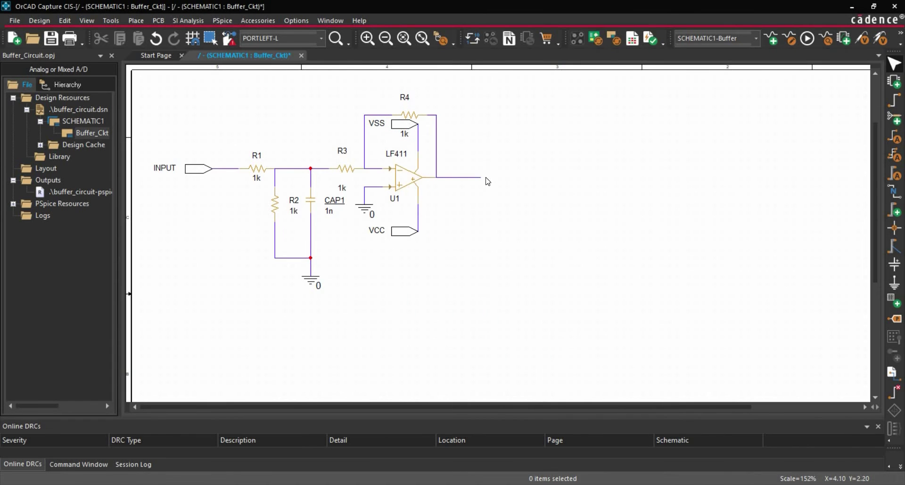
pyautogui.click(894, 319)
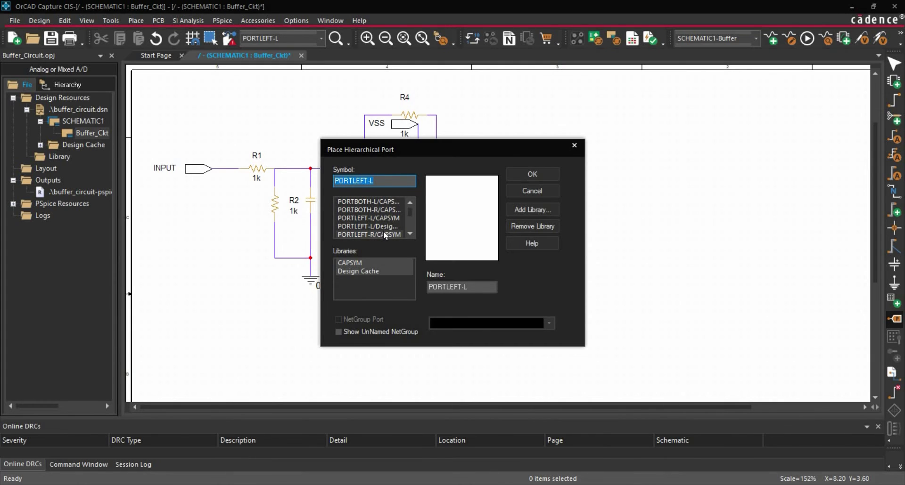
pyautogui.scroll(-1, 377, 226)
pyautogui.click(372, 210)
pyautogui.click(524, 179)
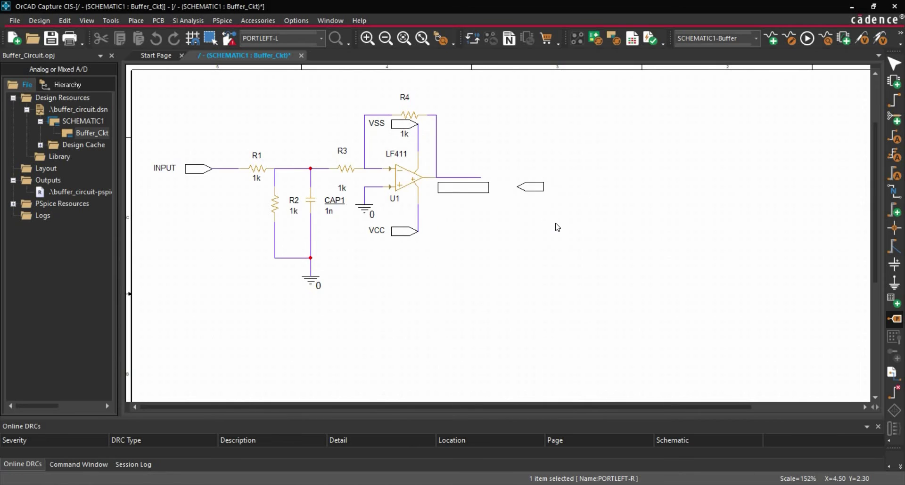
pyautogui.click(502, 181)
pyautogui.rightClick(543, 245)
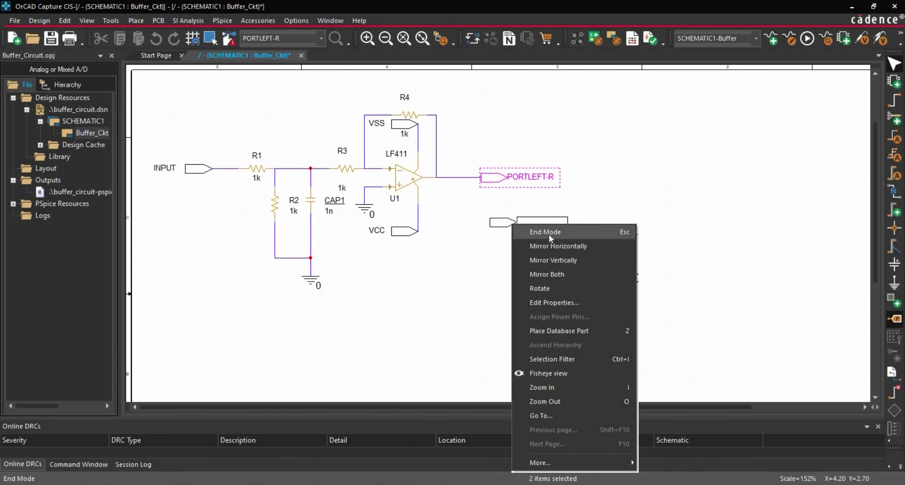
pyautogui.click(549, 233)
# Rename the new output port to OUTPUT.
pyautogui.doubleClick(536, 178)
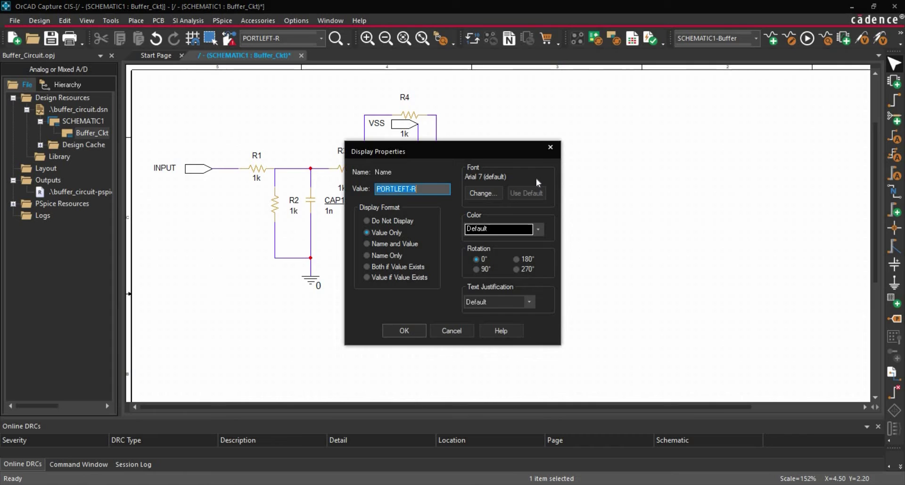
pyautogui.write('0')
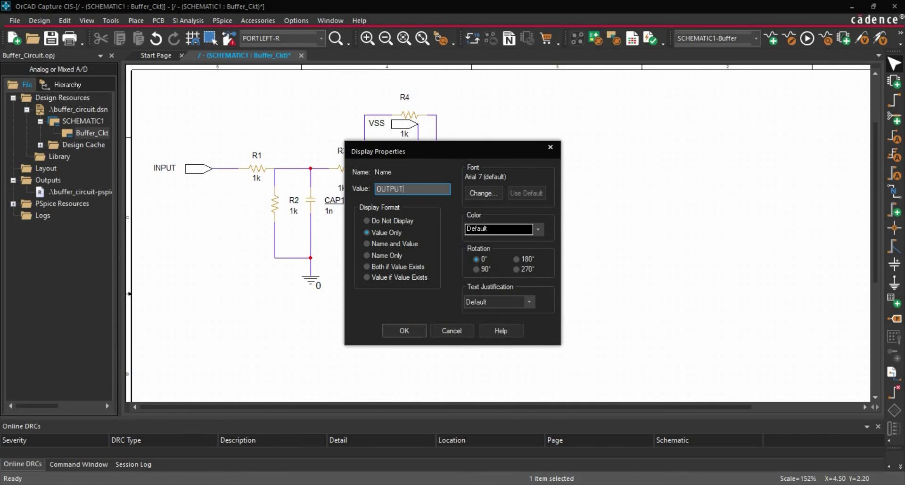
pyautogui.press('Return')
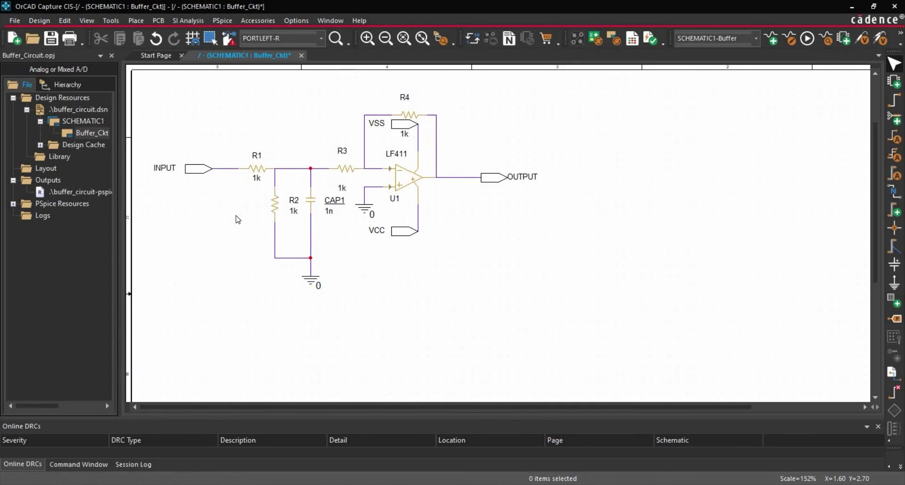
pyautogui.click(203, 174)
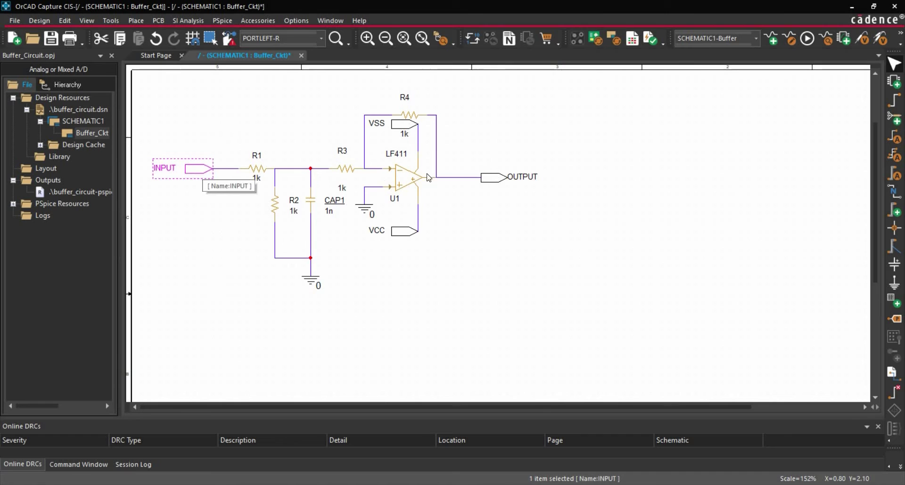
pyautogui.click(491, 184)
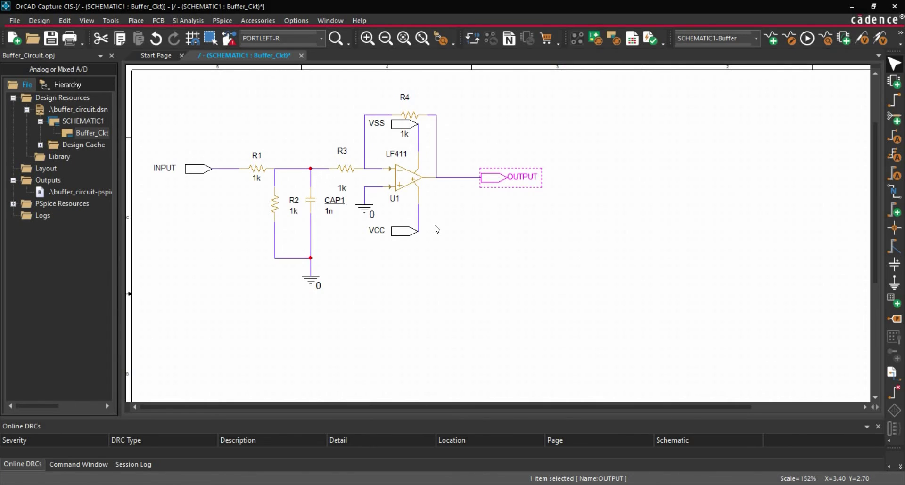
pyautogui.click(473, 305)
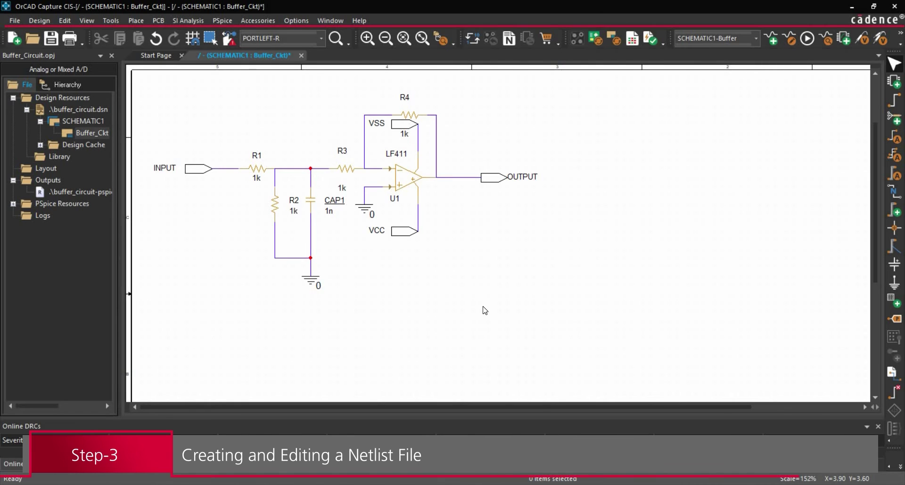
# Create the PSpice netlist and bring up the SCHEMATIC1 output folder.
pyautogui.click(222, 22)
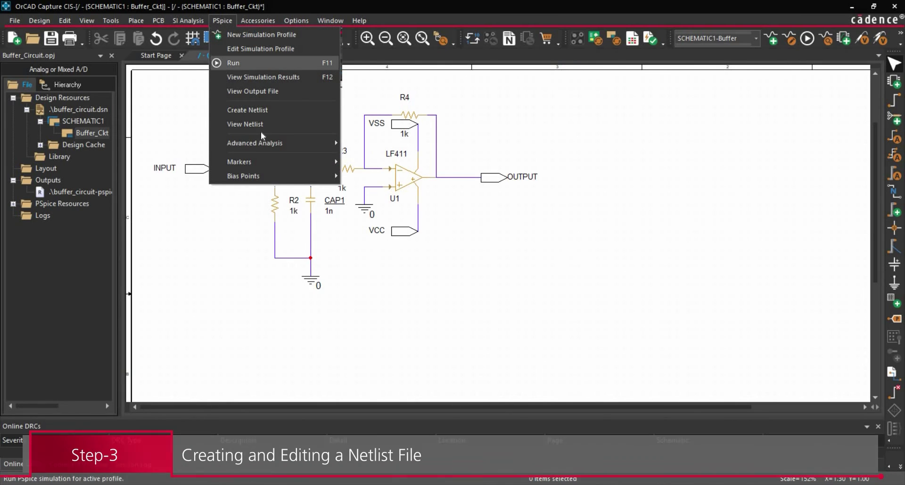
pyautogui.click(279, 109)
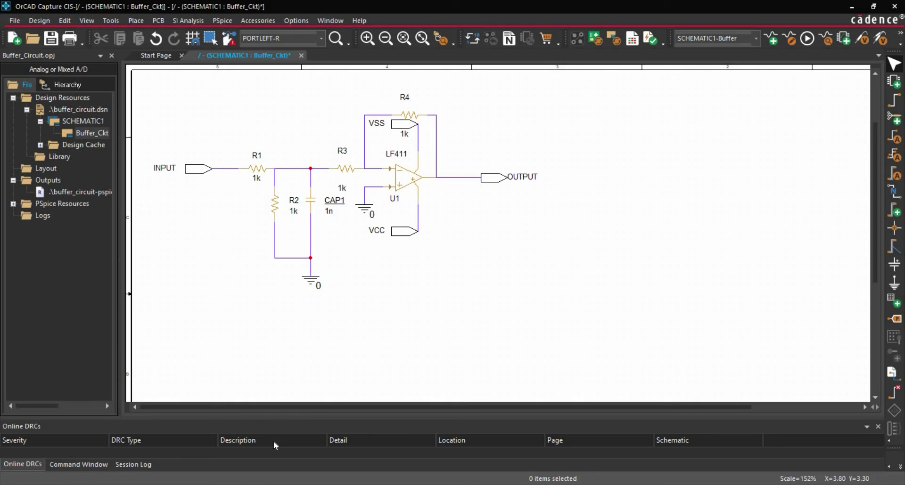
pyautogui.click(359, 450)
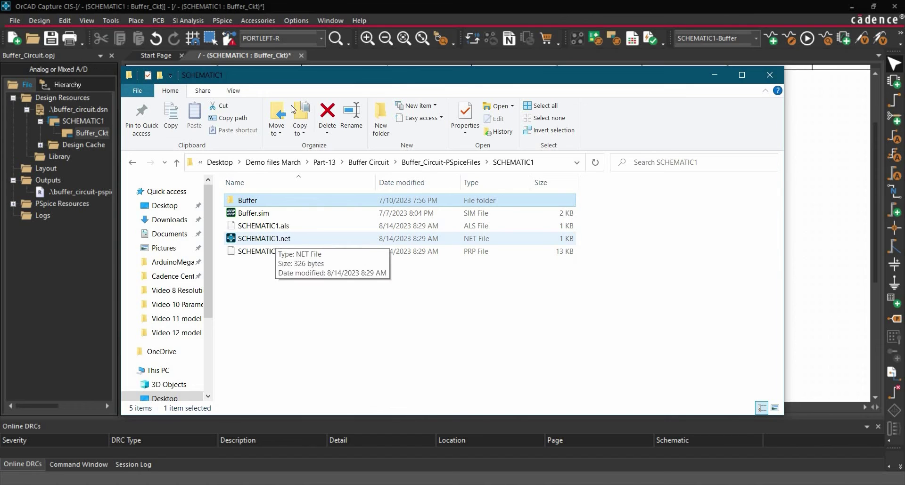
# Open SCHEMATIC1.net in Notepad++ using Edit with Notepad++.
pyautogui.click(283, 239)
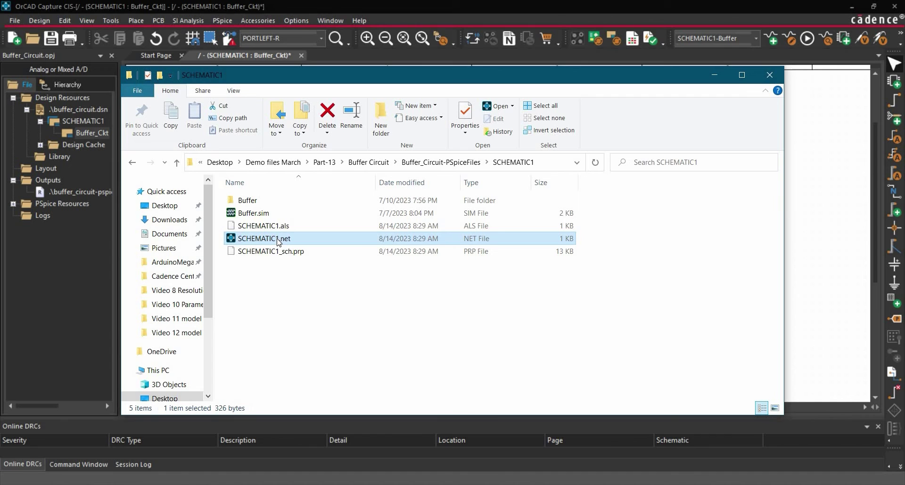
pyautogui.rightClick(277, 239)
pyautogui.click(304, 274)
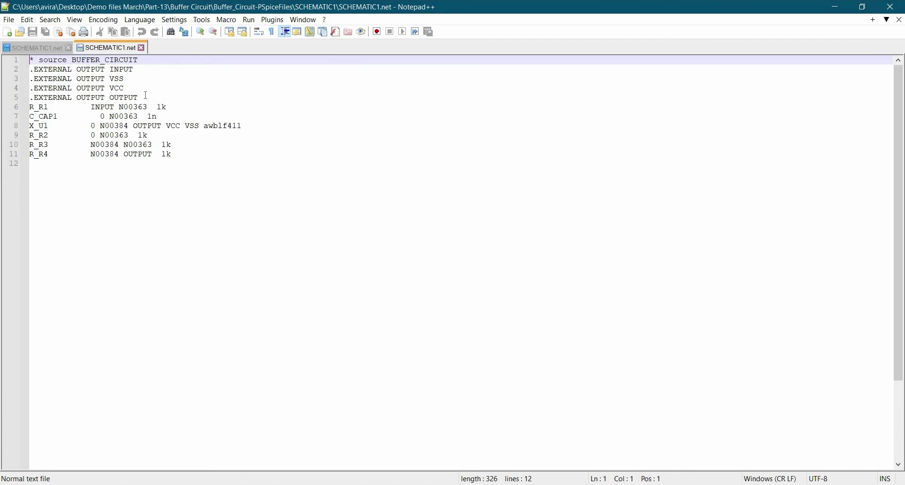
# Select and delete the four .EXTERNAL lines on lines 2–5.
pyautogui.moveTo(146, 95)
pyautogui.mouseDown()
pyautogui.moveTo(102, 88)
pyautogui.moveTo(141, 97)
pyautogui.mouseUp()
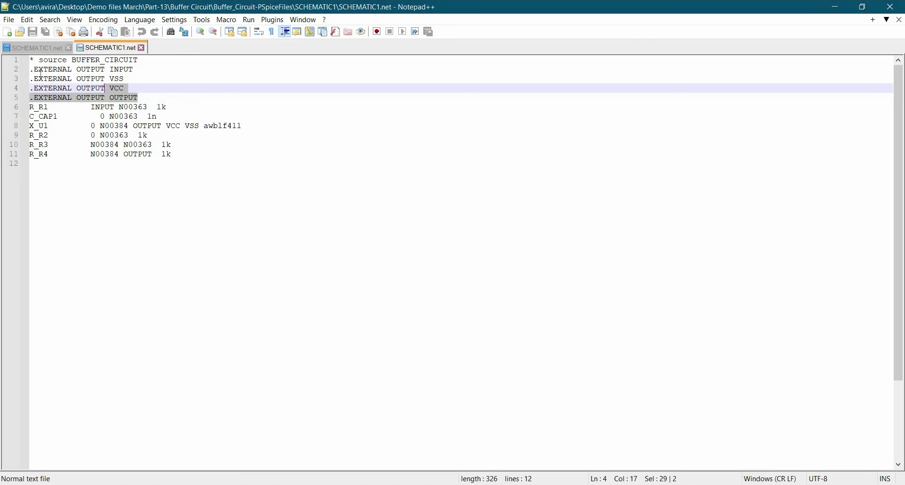
pyautogui.moveTo(41, 73); pyautogui.dragTo(27, 72)
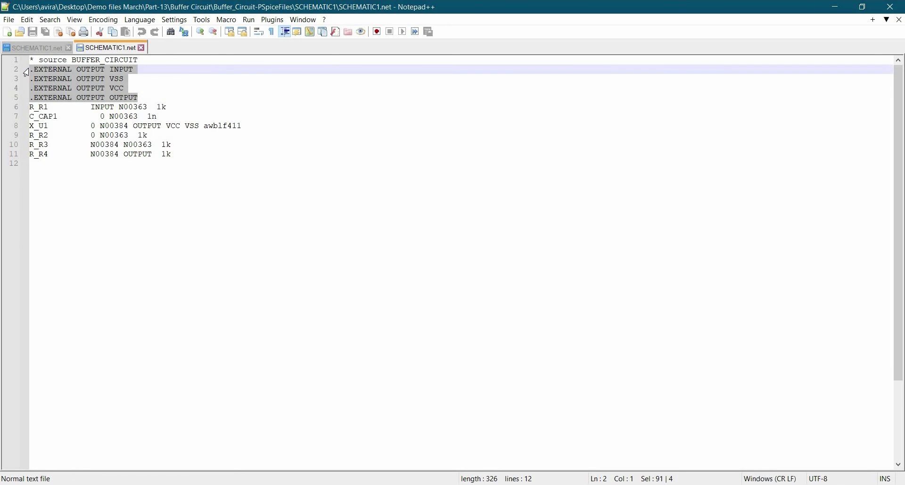
pyautogui.press('Delete')
# Type the header '.SUBCKT buffer_circuit INPUT, VCC VSS, OUTPUT' on line 2.
pyautogui.write('.')
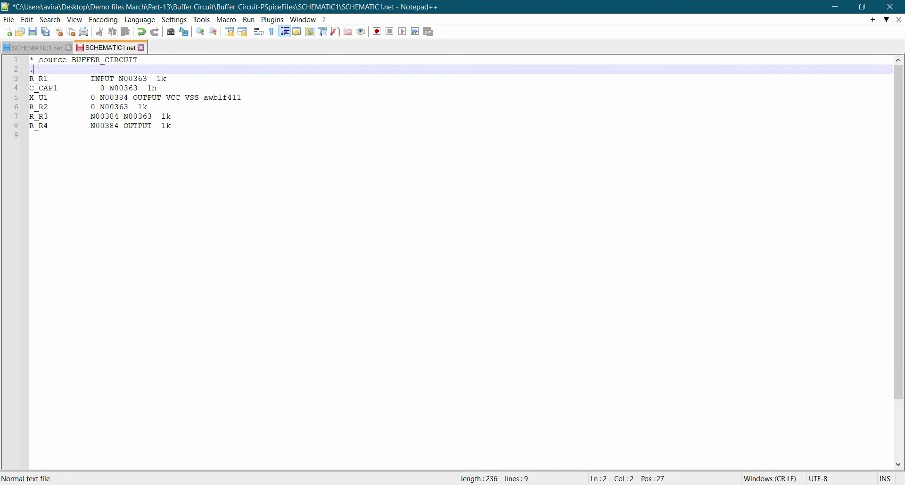
pyautogui.write('SUBCKT buffer')
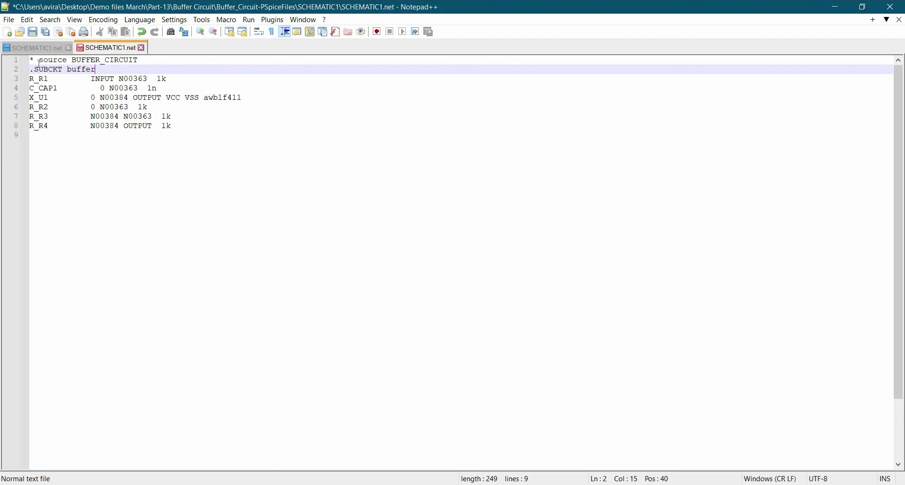
pyautogui.write('_circuit INPU')
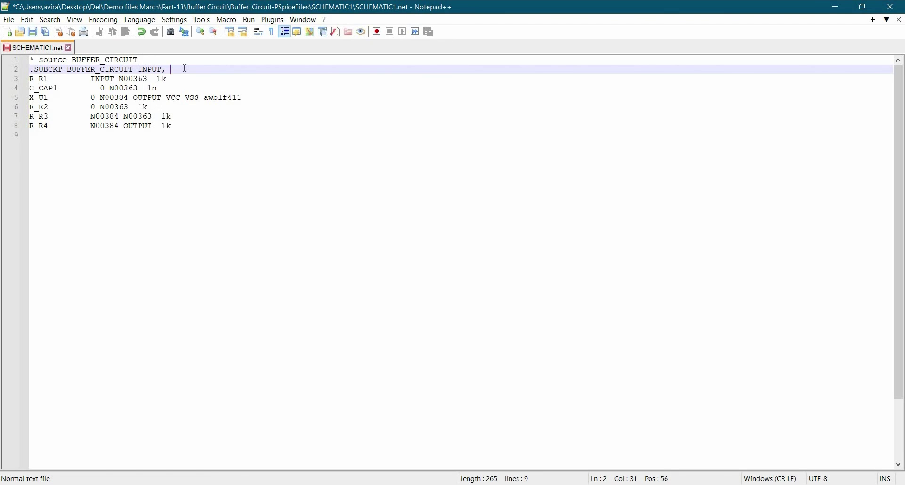
pyautogui.write('VCC')
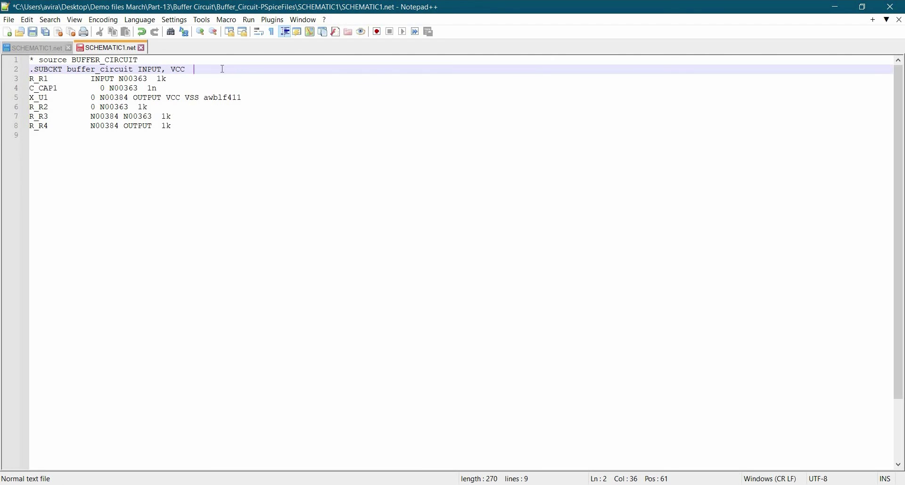
pyautogui.write('VSS, OUTPUT')
# Add '.ENDS BUFFER_CIRCUIT' on line 9, save SCHEMATIC1.net, and minimise Notepad++ to the schematic.
pyautogui.click(215, 135)
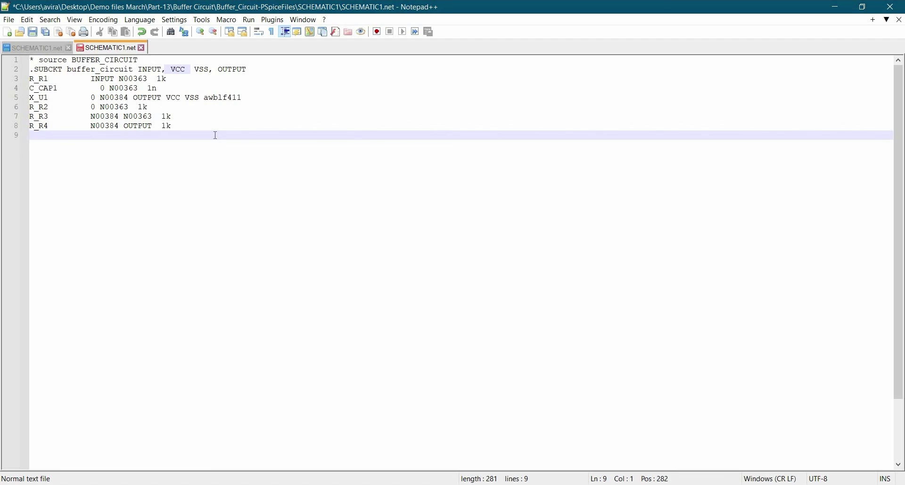
pyautogui.write('.ENDS BUFFER_CIRCUIT')
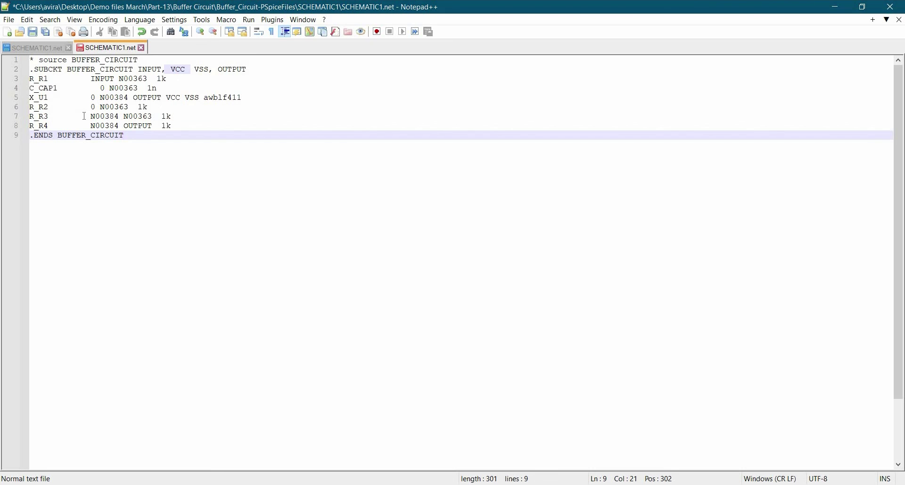
pyautogui.hotkey('ctrl', 's')
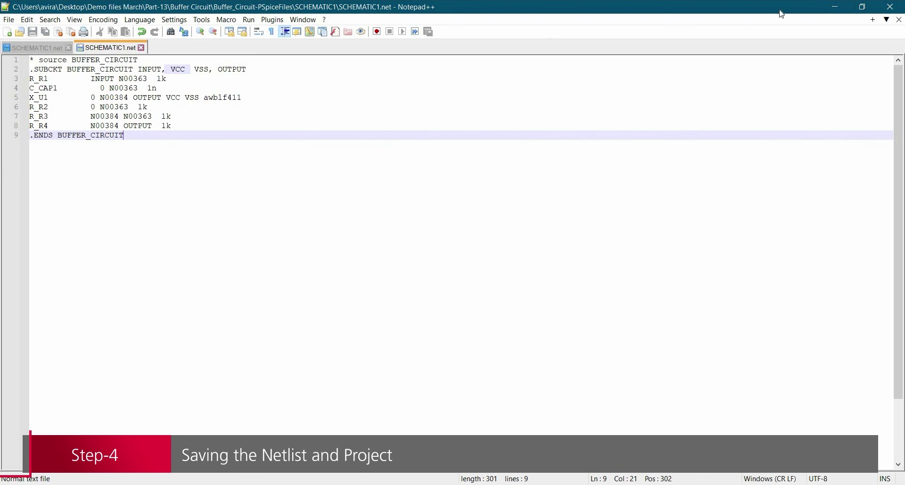
pyautogui.click(835, 7)
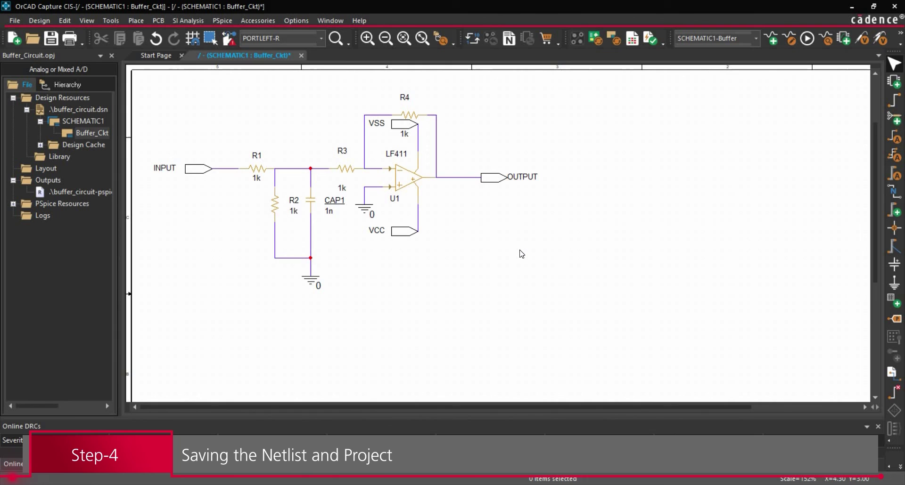